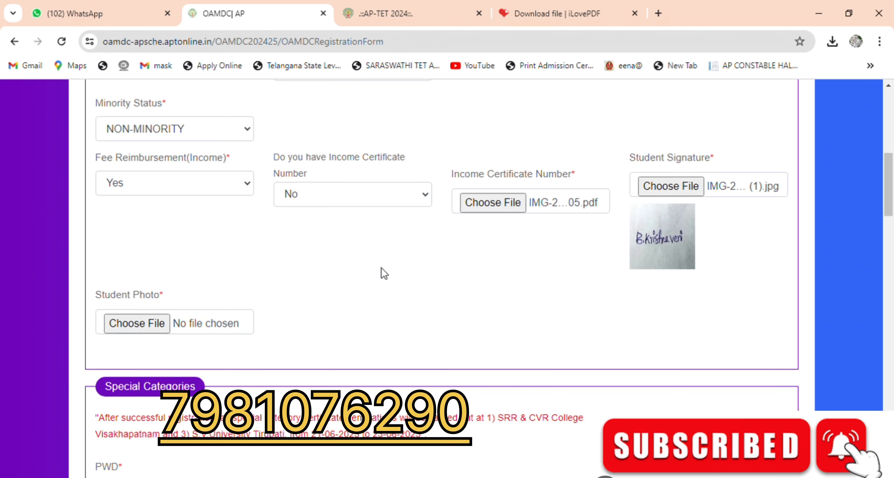
Step: Open the file chooser for the Student Photo upload
click(138, 326)
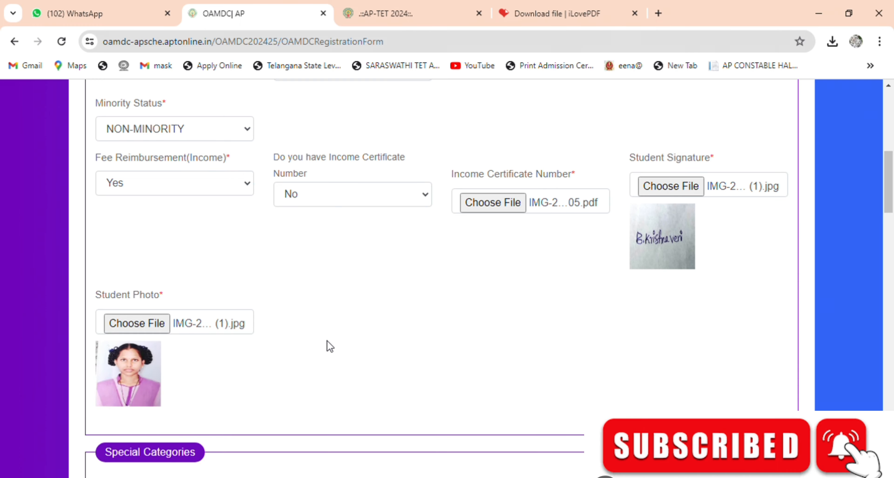
Step: Set NCC, Sports and Games, and CAP to No
scroll(327, 340, down, 7)
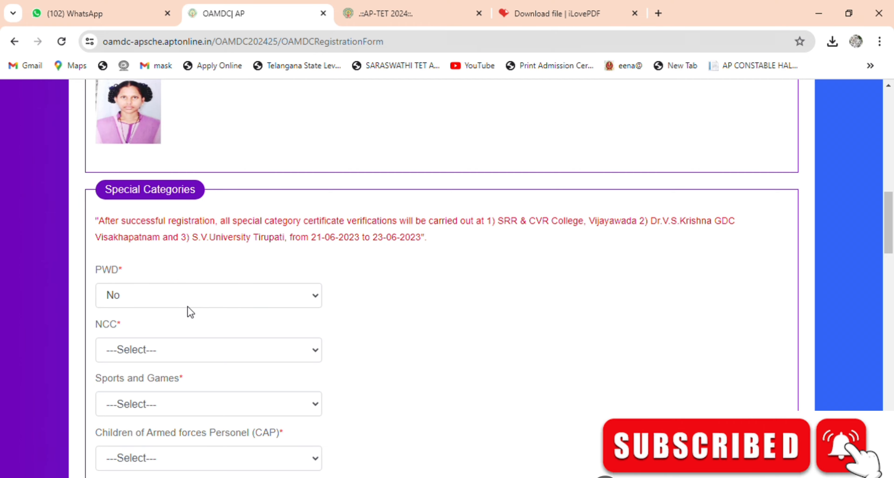
scroll(202, 341, down, 3)
click(171, 293)
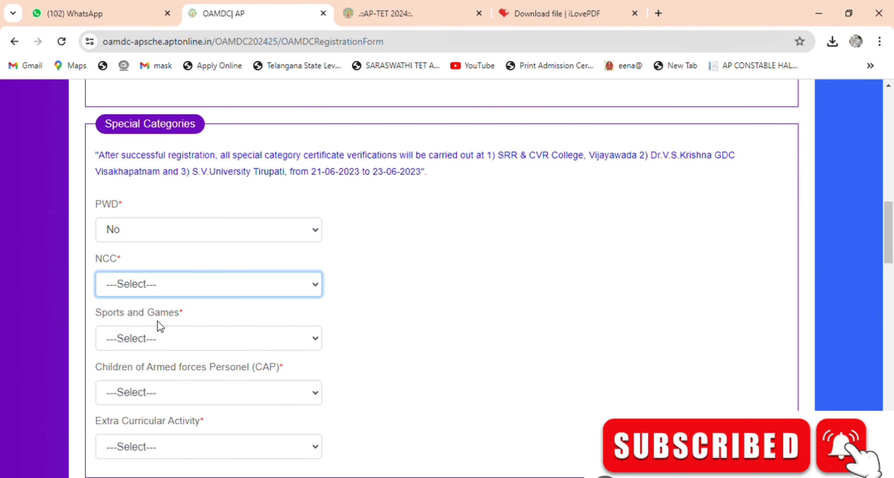
click(139, 326)
scroll(138, 326, down, 1)
scroll(160, 323, down, 3)
click(191, 210)
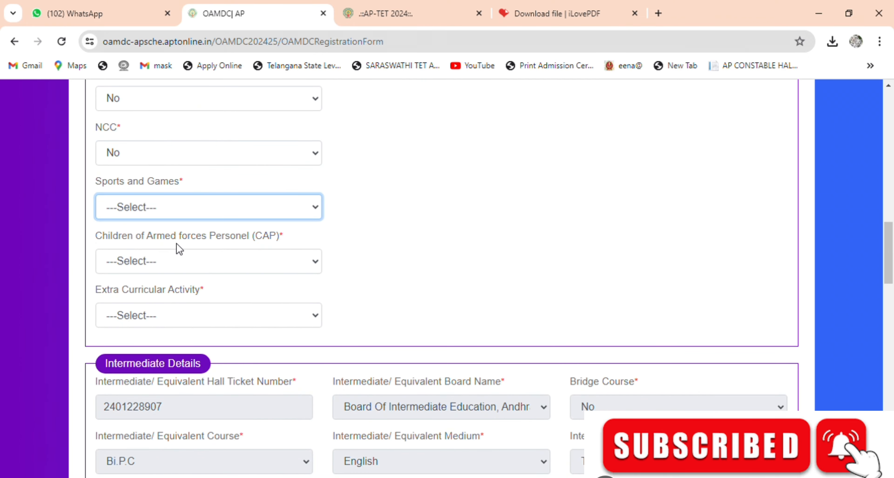
click(157, 256)
click(189, 266)
click(149, 311)
Step: Set Extra Curricular Activity to No and check the pre-filled Intermediate marks (896/1000)
scroll(215, 298, down, 2)
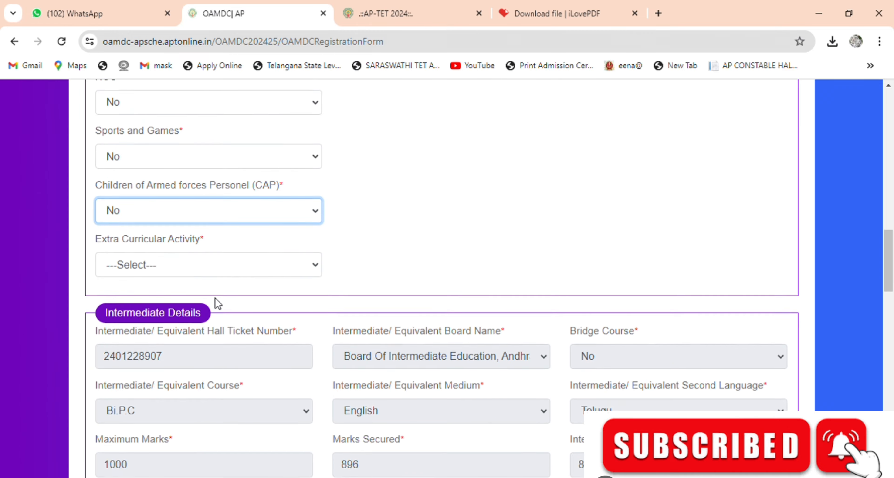
click(207, 255)
click(228, 294)
scroll(425, 262, down, 3)
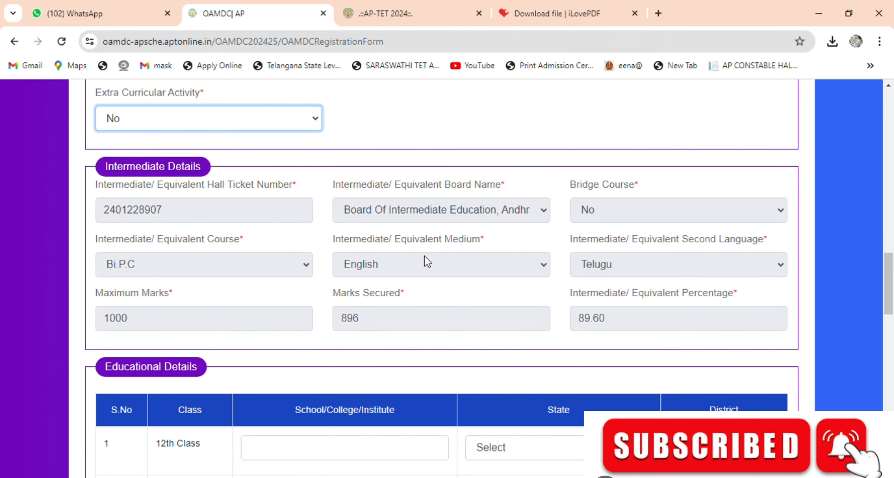
scroll(352, 280, down, 3)
scroll(249, 197, up, 2)
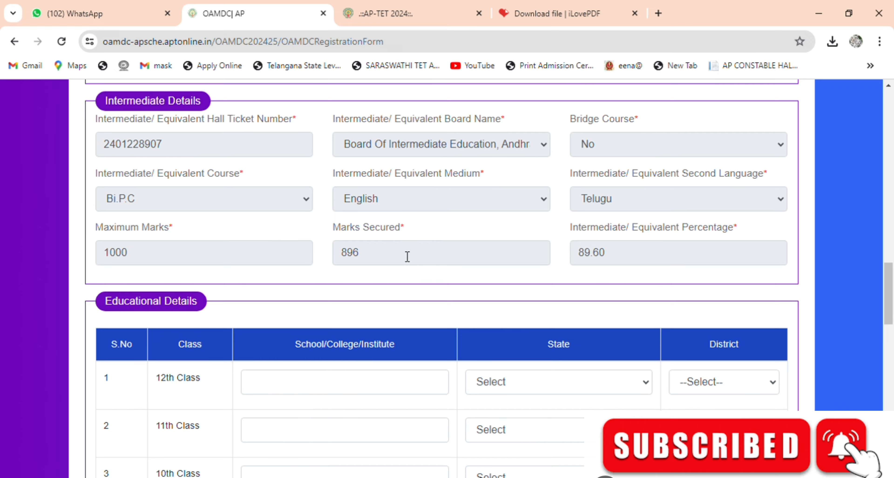
scroll(407, 257, down, 5)
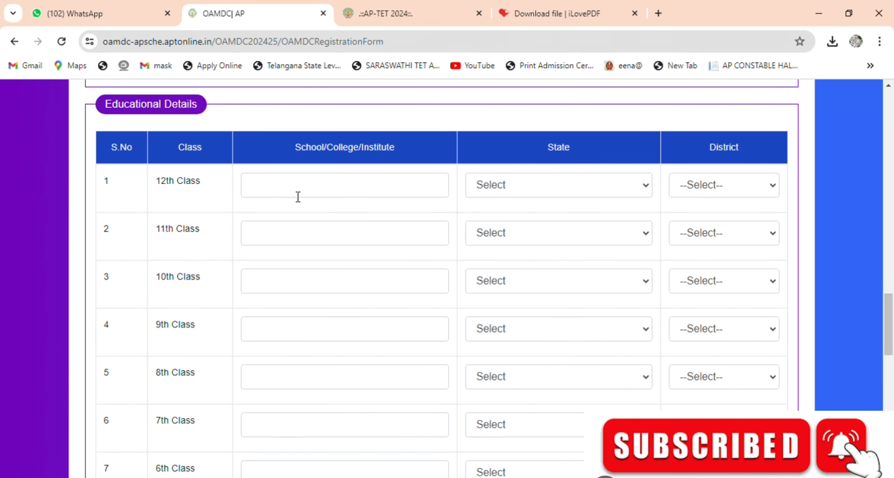
scroll(329, 220, up, 5)
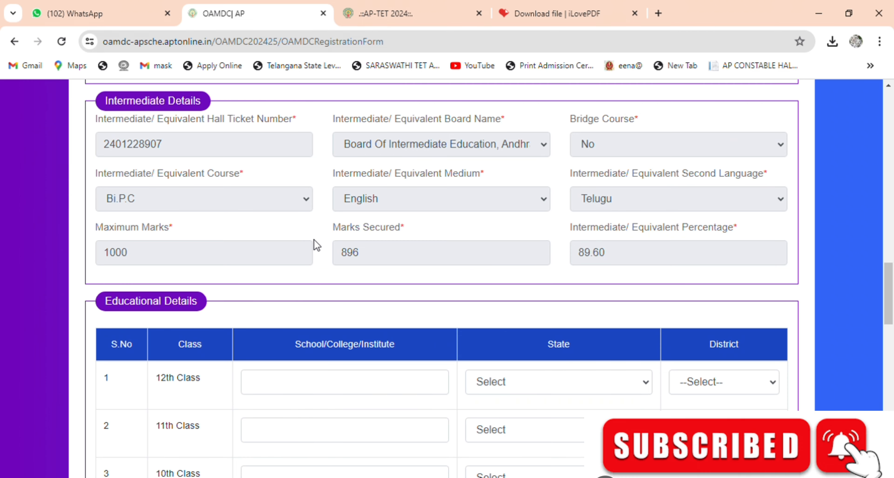
scroll(319, 246, down, 3)
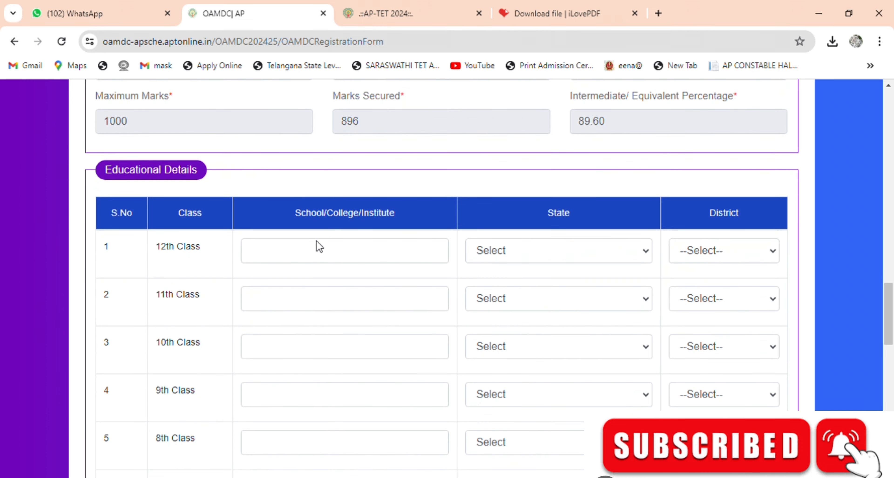
Step: Enter KGBV JUNIOR COLLEGE as the school name for the 12th and 11th Class rows
click(311, 255)
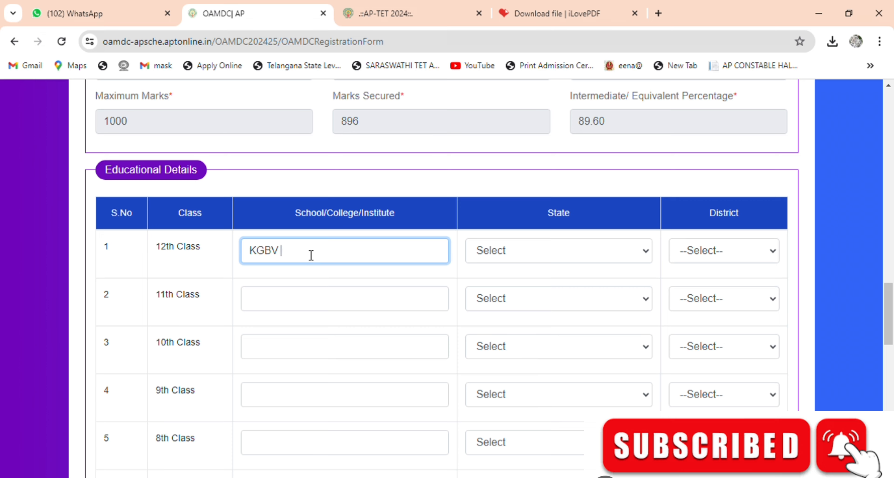
text(KGBV JUNIOR COLLEGE)
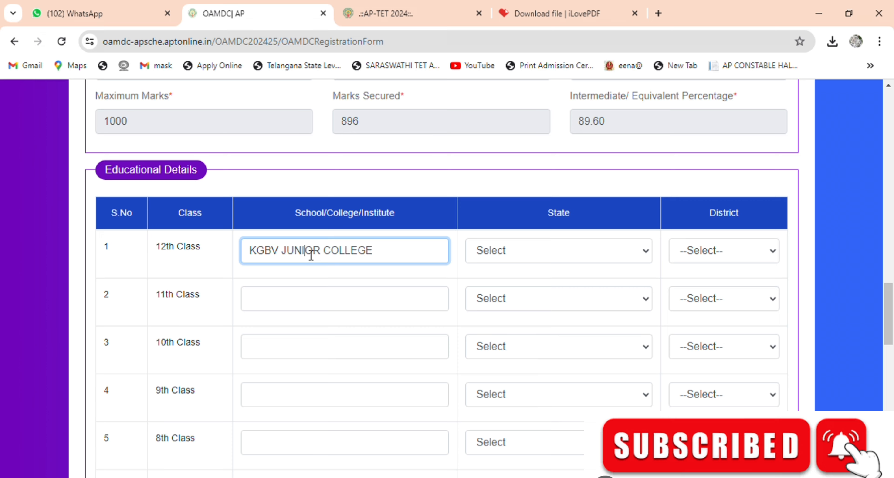
triple_click(311, 255)
key(ctrl+c)
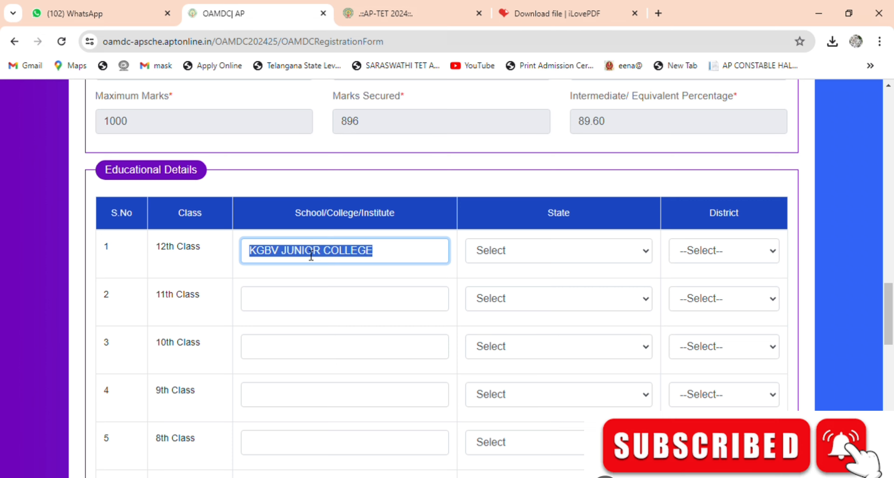
click(282, 292)
key(ctrl+v)
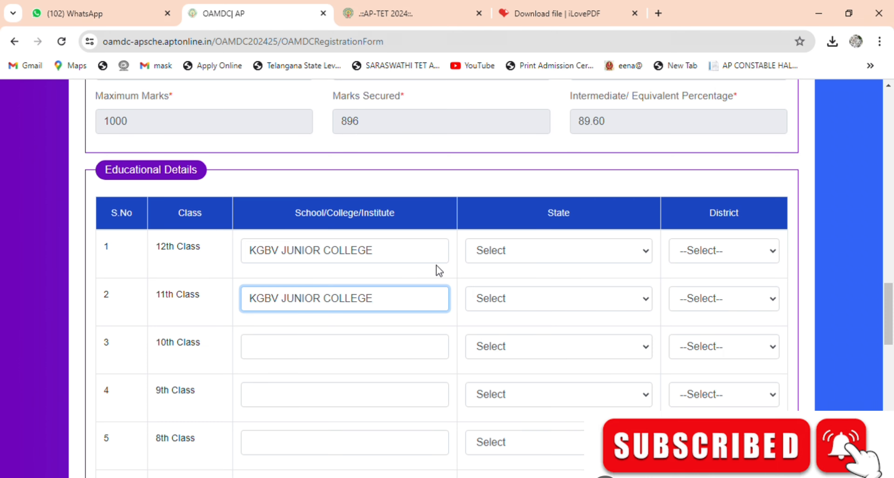
Step: Set state ANDHRA PRADESH and district Srikakulam for the 12th and 11th Class rows
click(537, 250)
click(566, 289)
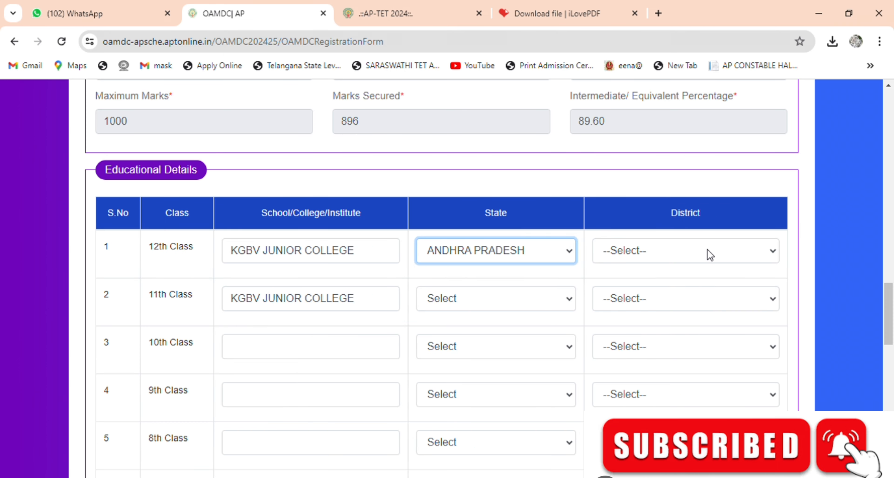
click(709, 256)
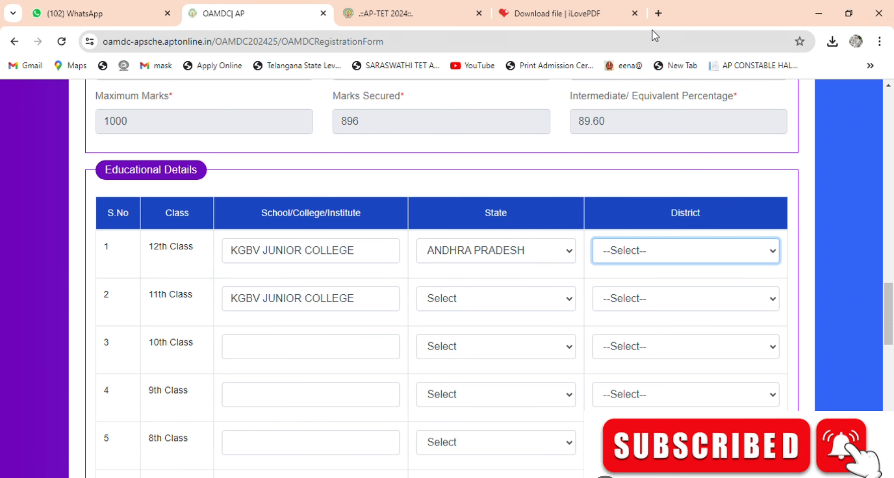
key(s)
click(472, 305)
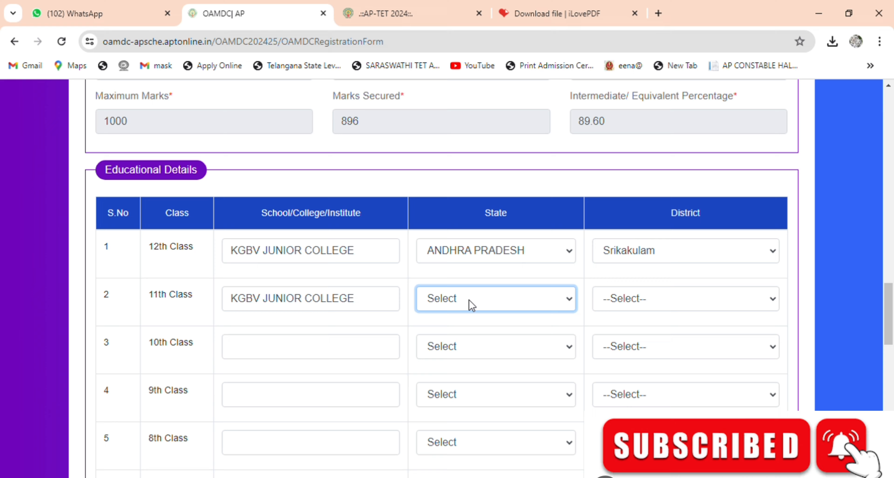
click(459, 338)
click(641, 309)
key(s)
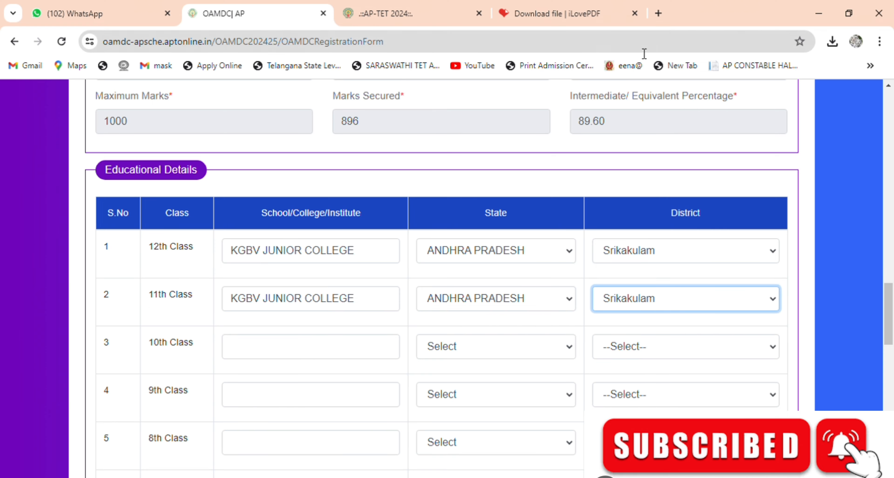
scroll(213, 367, down, 2)
click(269, 290)
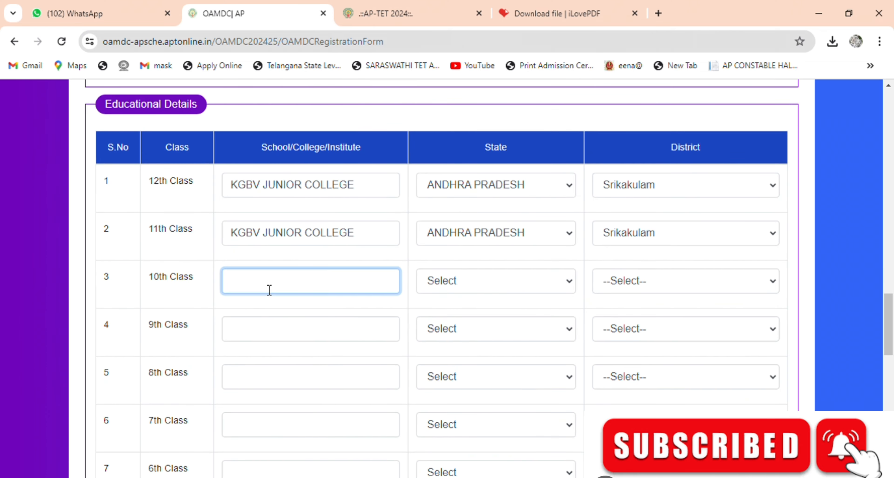
Step: Enter KGBV SCHOOL as the 10th Class school name by editing the pasted college name
triple_click(283, 238)
key(ctrl+c)
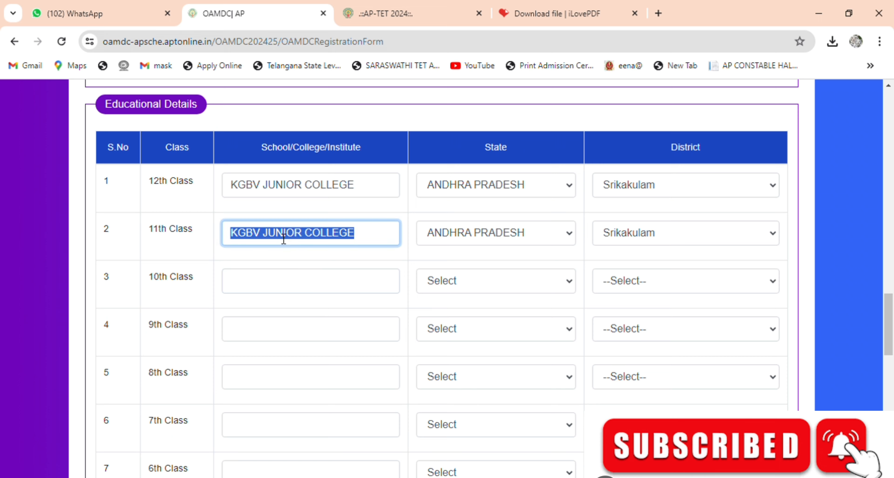
click(274, 280)
key(ctrl+v)
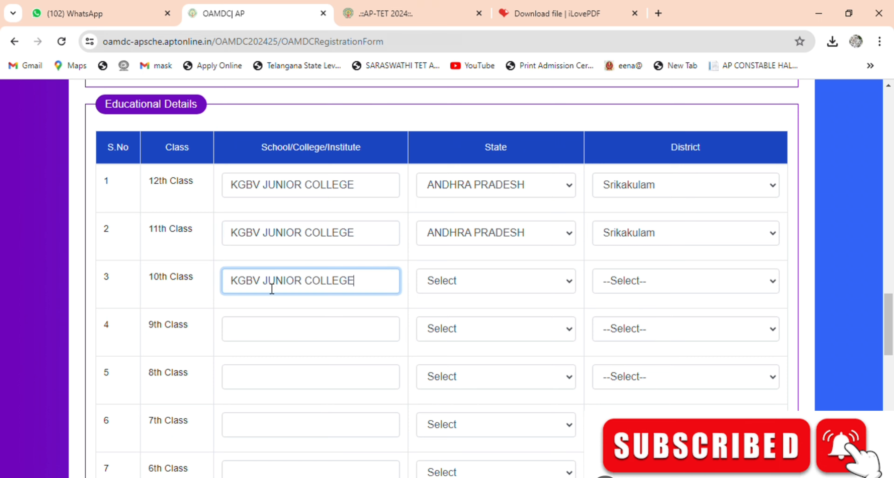
click(263, 282)
shift+click(399, 285)
text(SCHOOL)
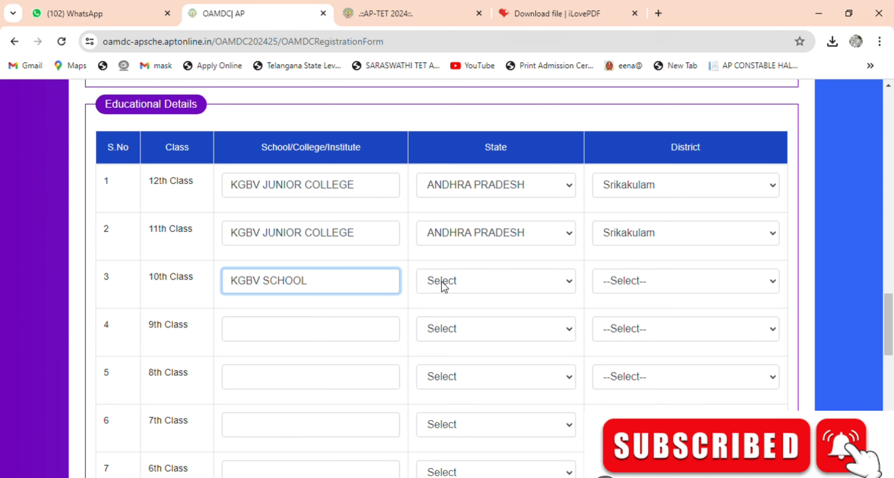
Step: Set ANDHRA PRADESH and Srikakulam for the 10th through 6th Class rows
click(502, 281)
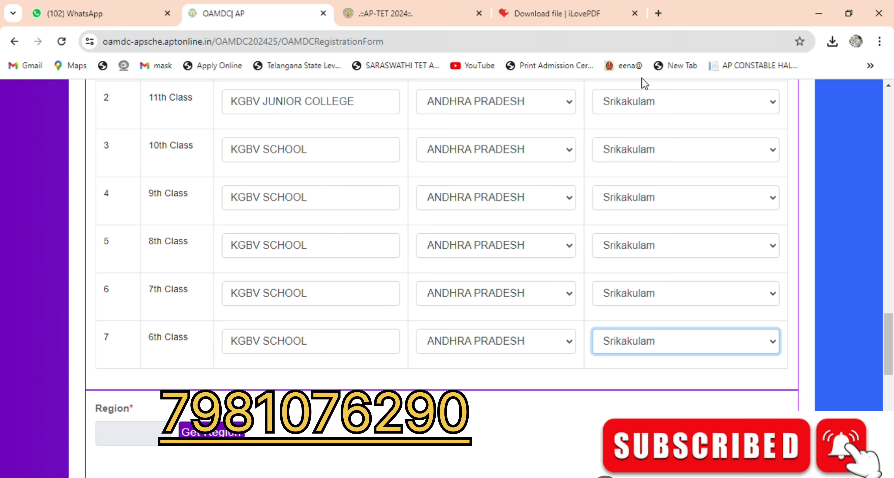
click(583, 389)
scroll(565, 360, down, 5)
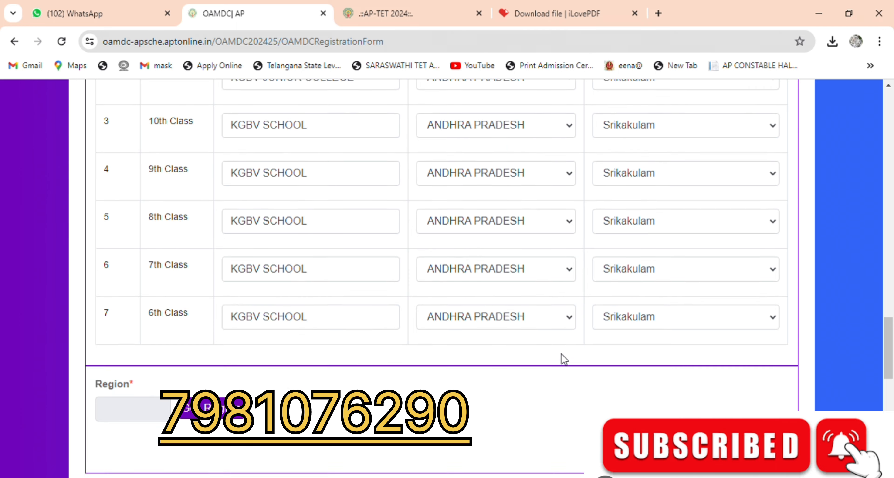
click(138, 173)
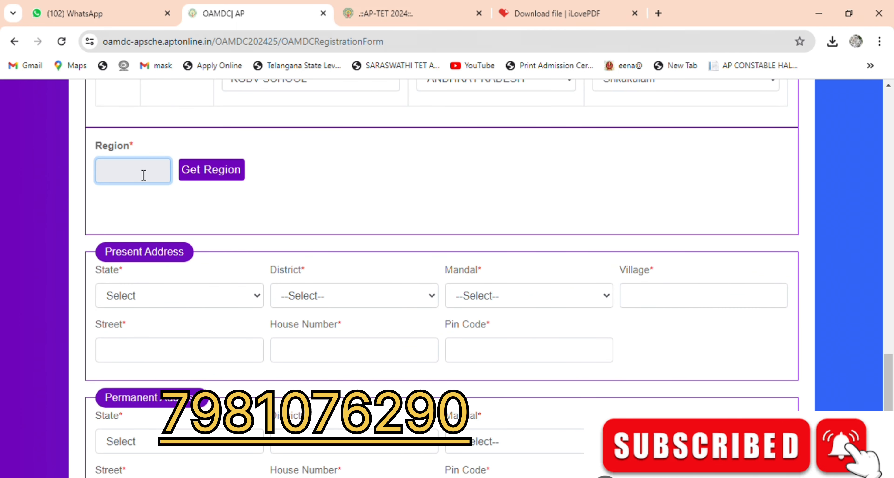
Step: Fetch region AU and set the present address state to ANDHRA PRADESH and district to Srikakulam
click(222, 175)
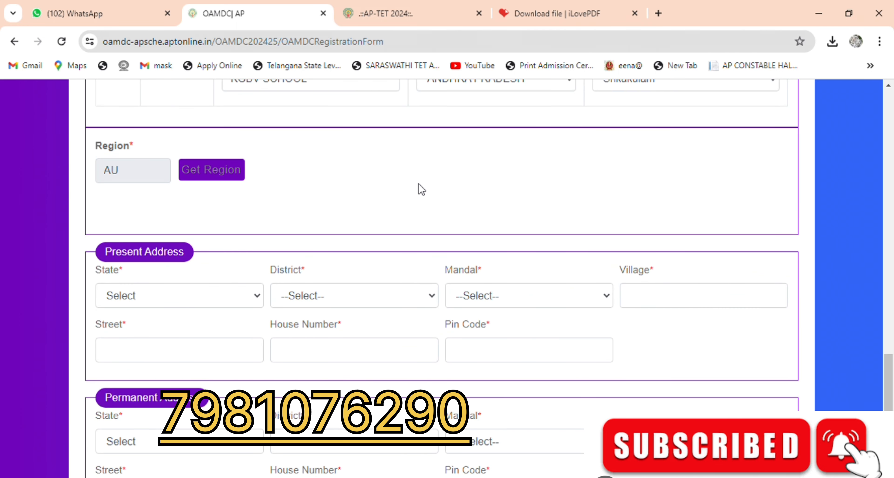
scroll(422, 189, down, 2)
click(180, 232)
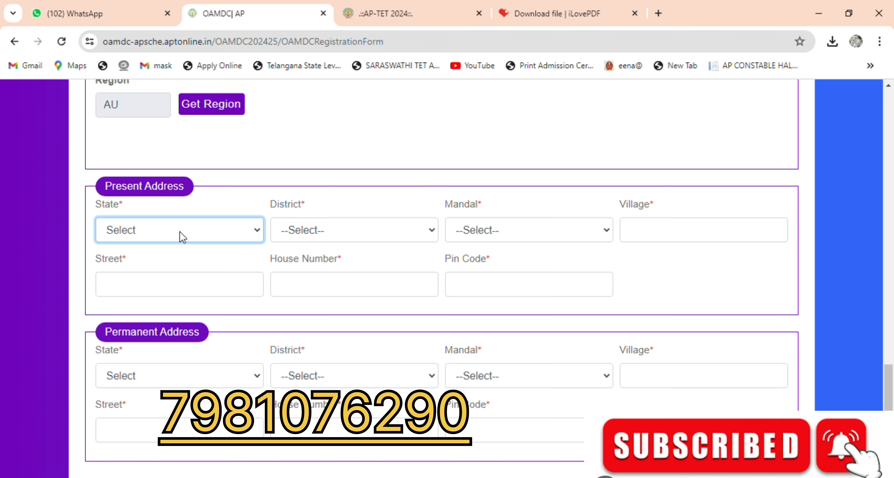
click(165, 270)
click(360, 230)
click(346, 268)
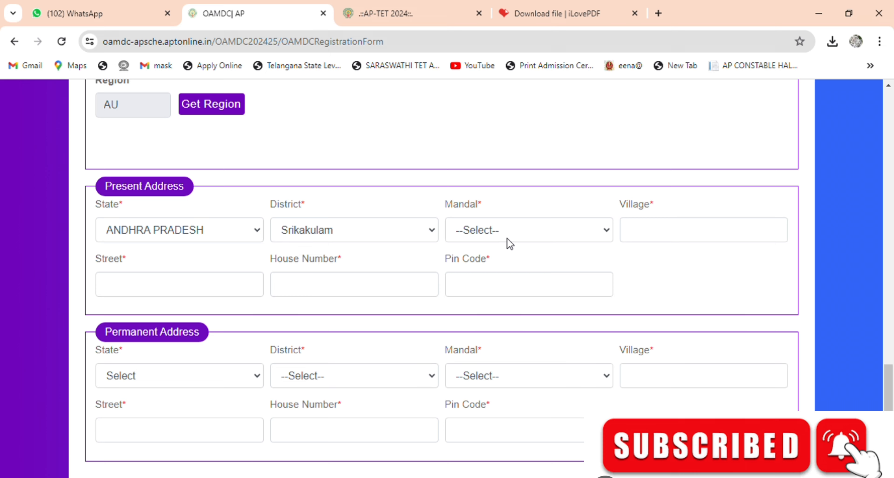
Step: Set the present address mandal to GARA and village to BOTCHU
click(522, 233)
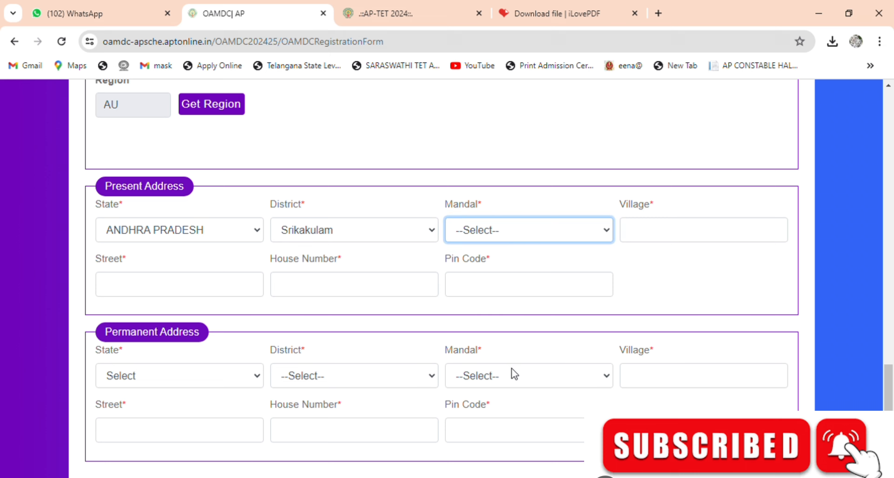
key(g)
click(664, 232)
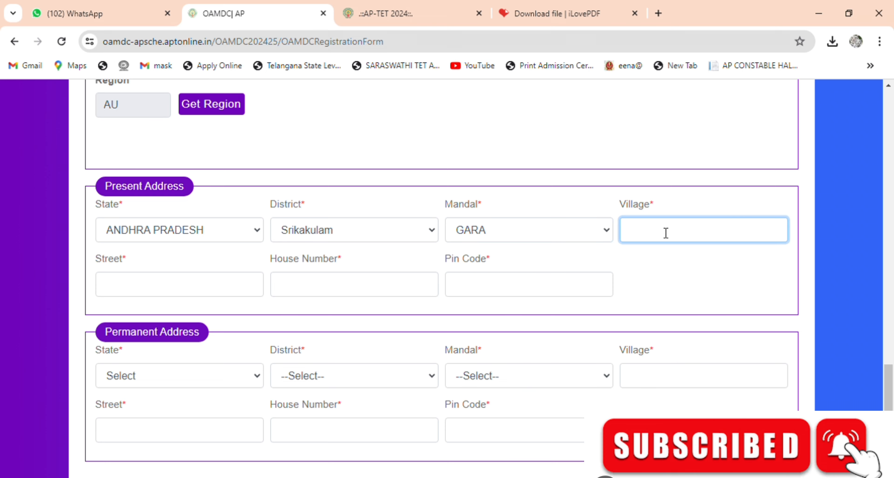
text(BOTCHU VANI PETA)
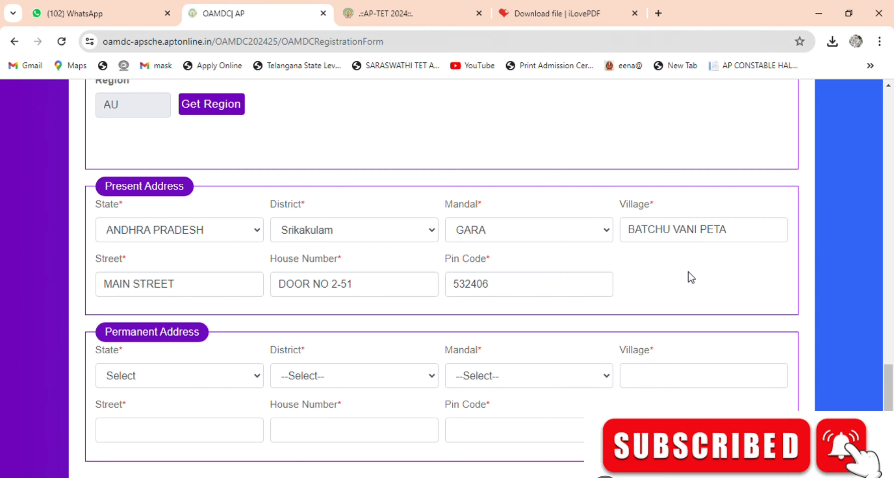
scroll(545, 277, down, 3)
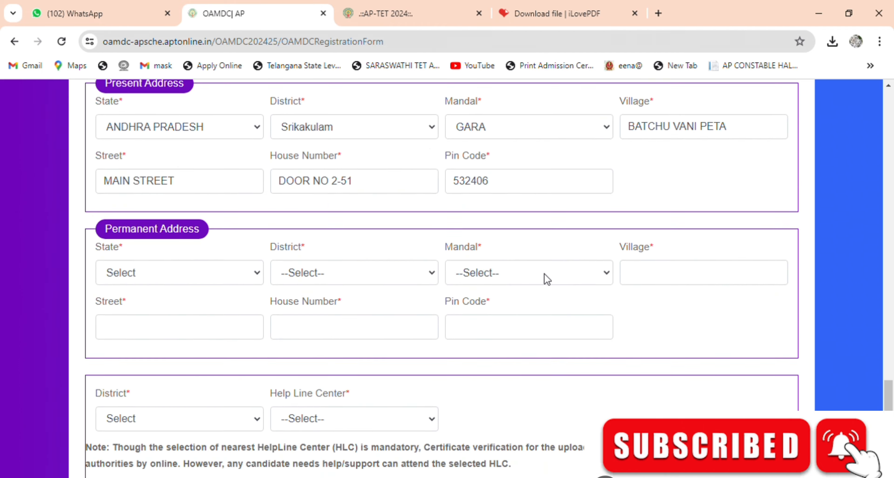
Step: Fill Permanent Address with ANDHRA PRADESH, Srikakulam, mandal GARA and village BATCHU
click(165, 249)
click(162, 273)
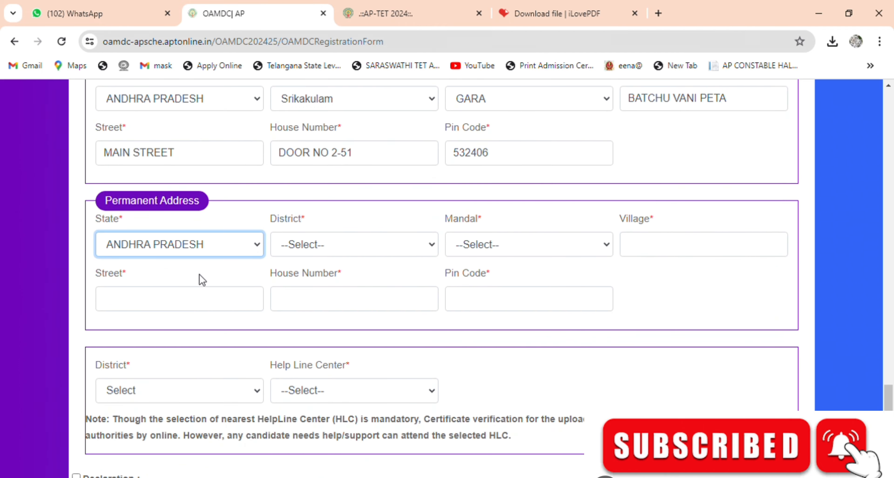
click(339, 253)
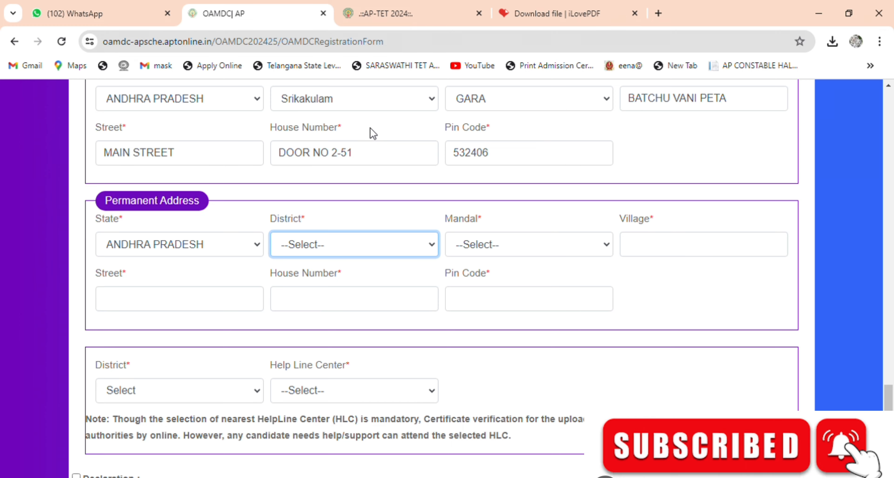
click(291, 34)
scroll(488, 286, up, 3)
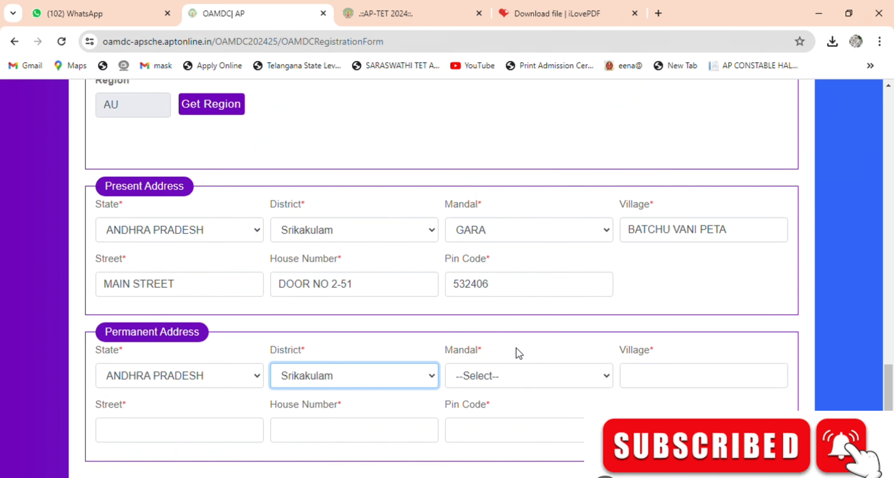
click(537, 380)
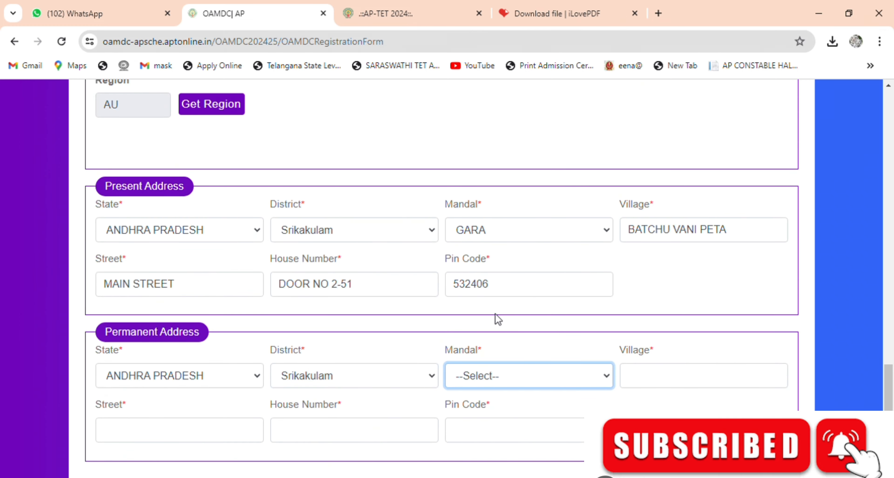
key(g)
click(689, 375)
text(B)
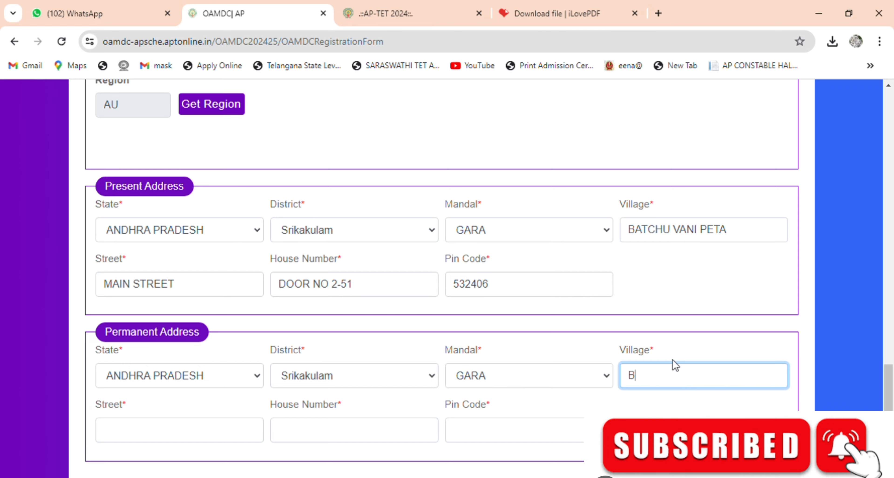
text(ATCHU VANI PETA)
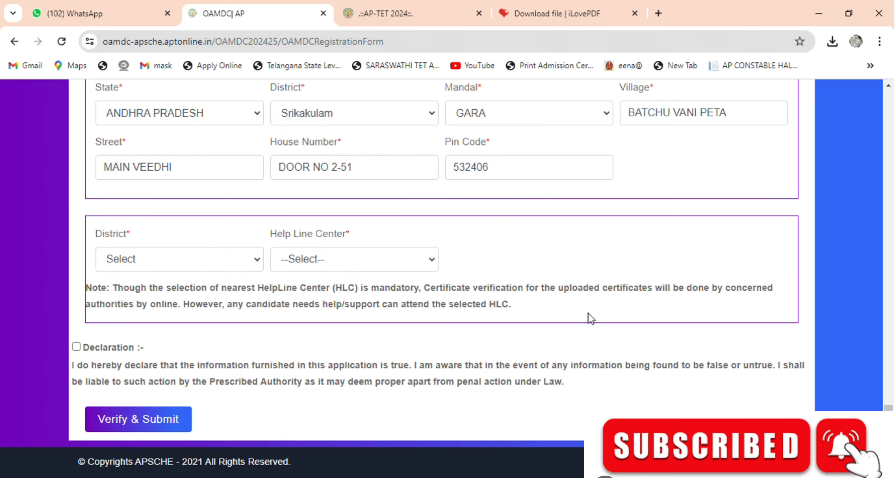
Step: Choose Srikakulam as help line district and the GDC (W)(A) Srikakulam help centre
click(160, 265)
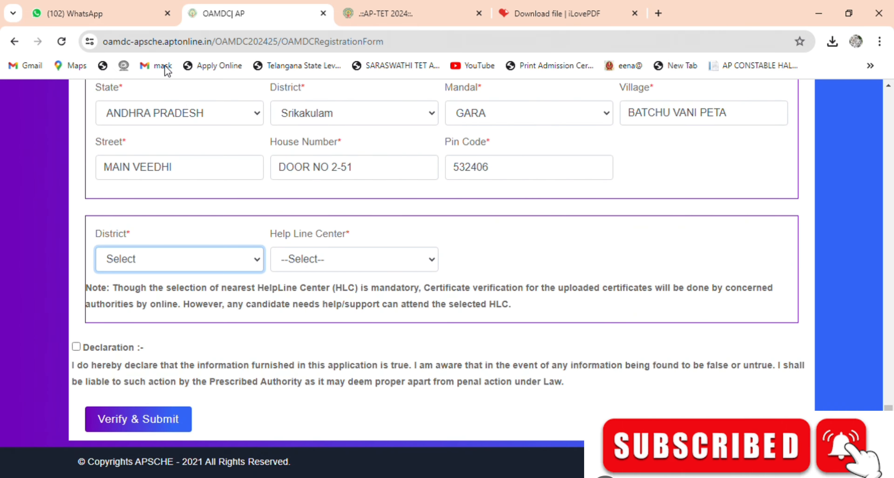
key(s)
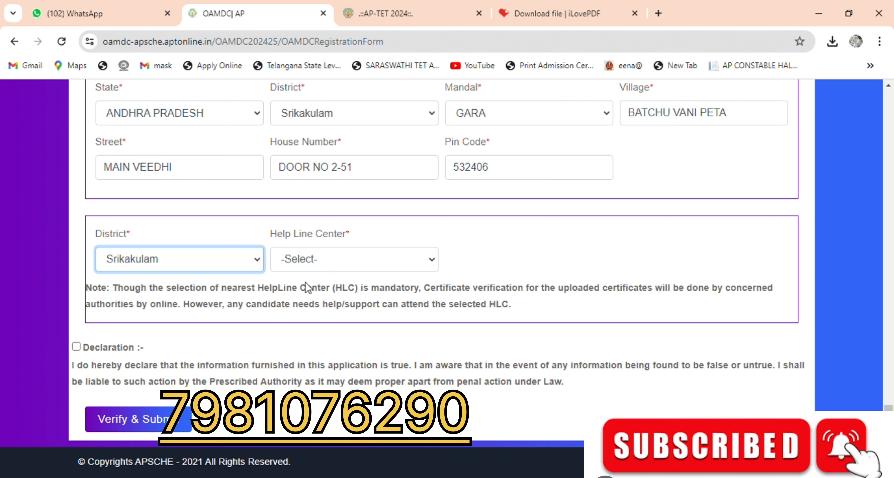
click(359, 265)
click(359, 295)
click(519, 261)
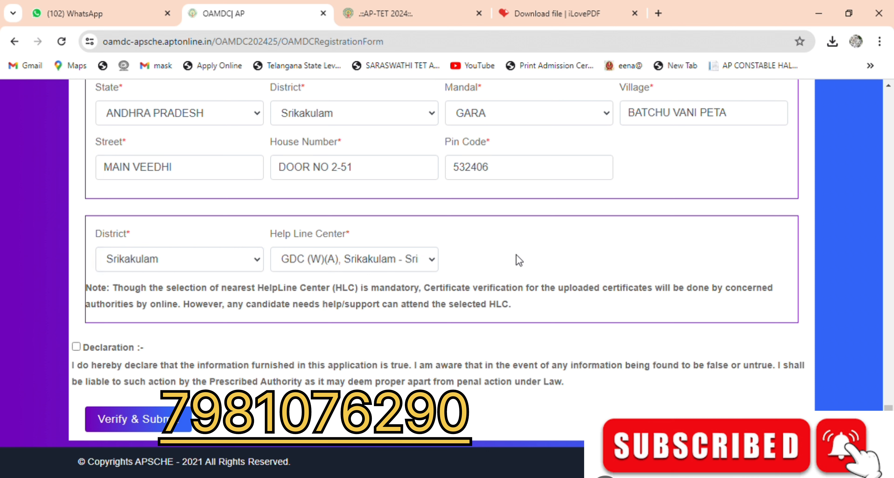
Step: Accept the declaration and submit the registration, confirming the prompt
click(77, 347)
click(146, 420)
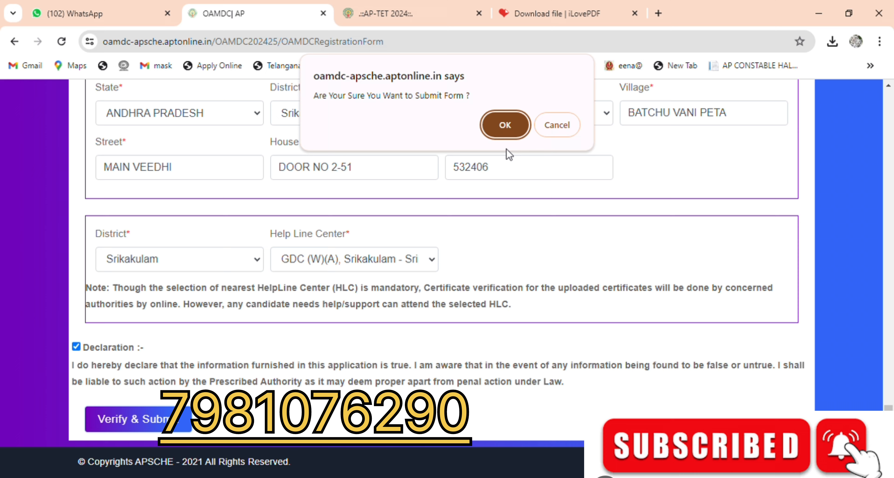
click(509, 125)
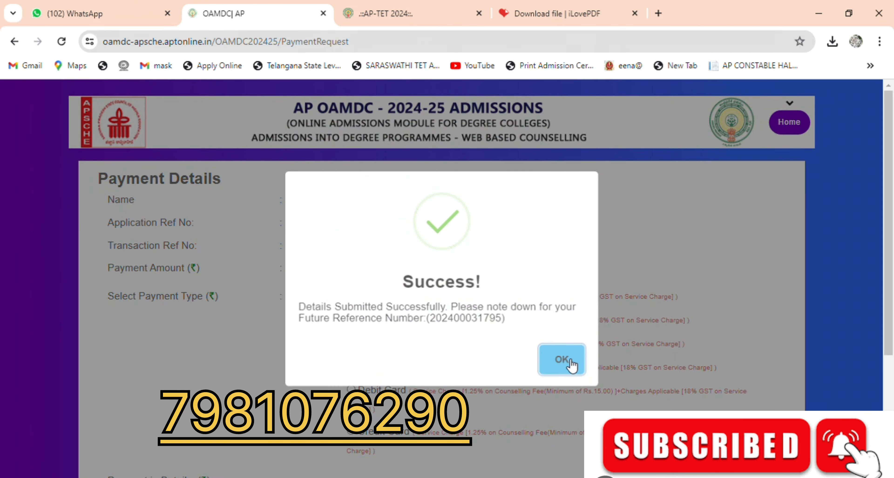
Step: Dismiss the registration success message
click(570, 362)
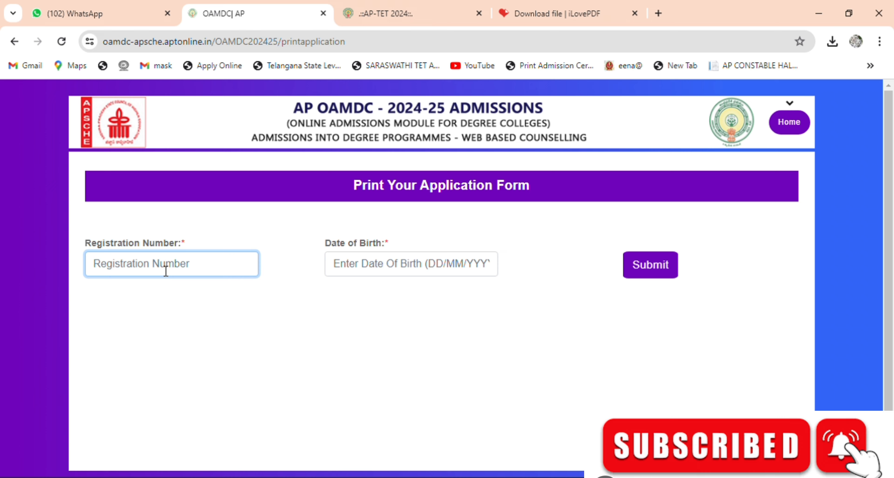
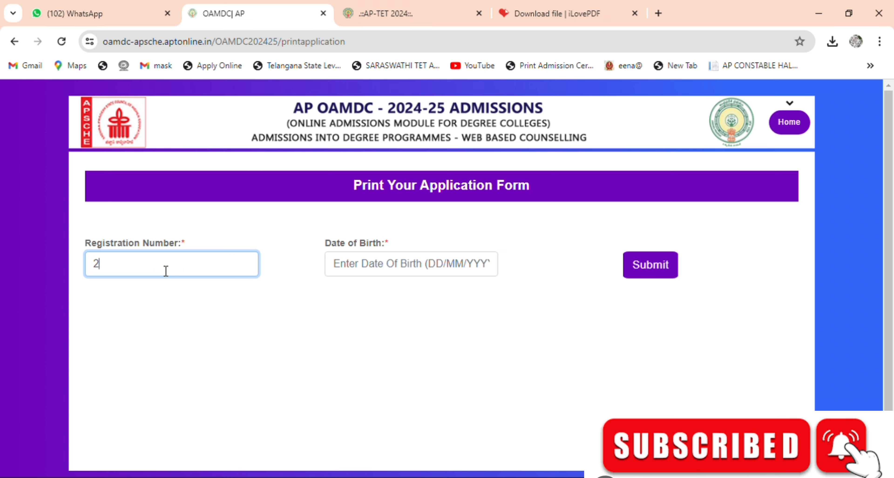
Step: Enter the registration number and pick the applicant's March 2007 birth date
click(399, 265)
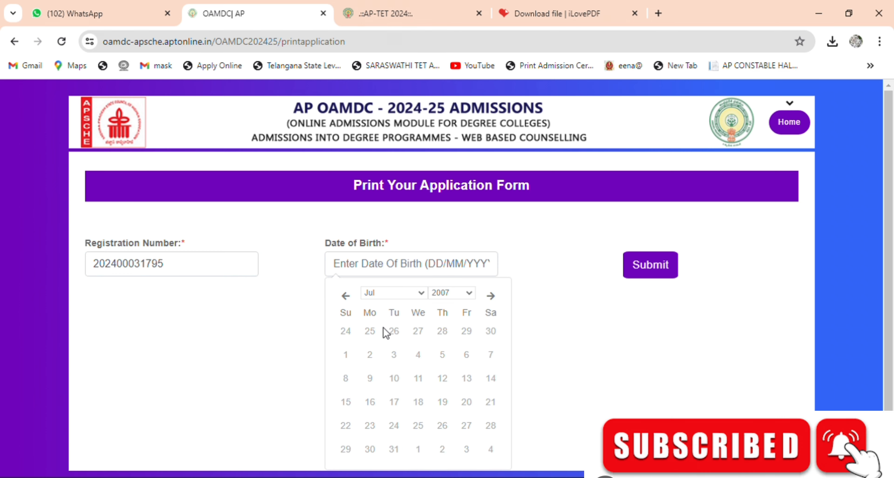
key(Page_Up)
key(Page_Up)
key(Page_Up)
key(Page_Up)
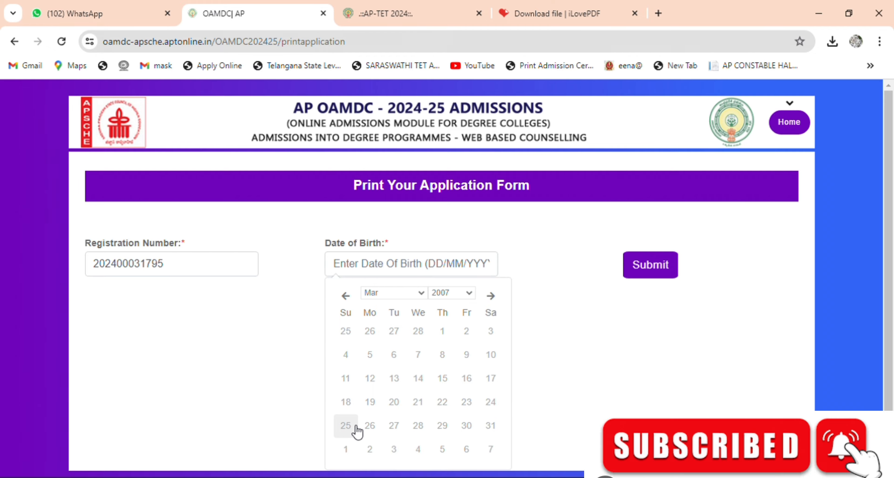
click(347, 428)
Step: Open the submitted application form and send it to print
click(654, 276)
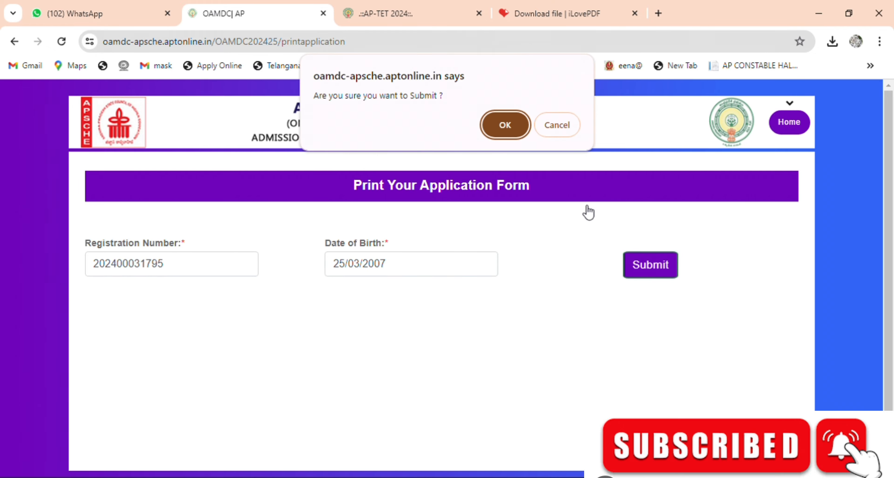
click(500, 125)
scroll(541, 265, down, 20)
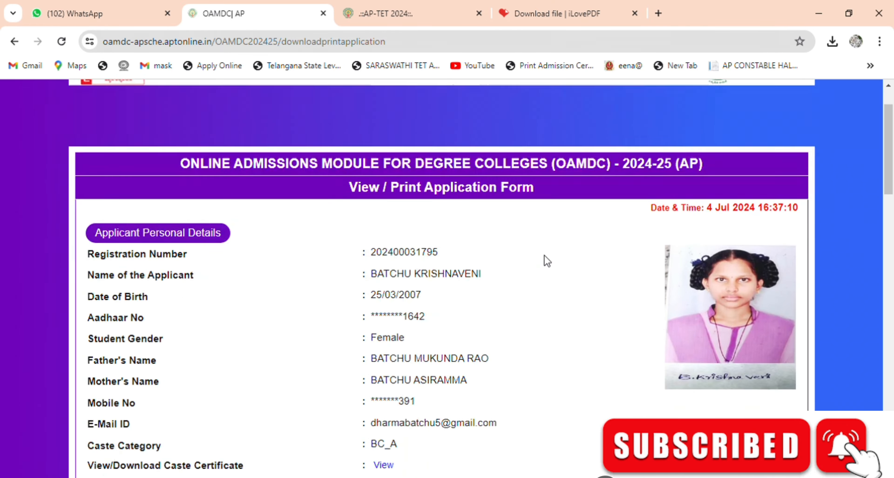
click(436, 430)
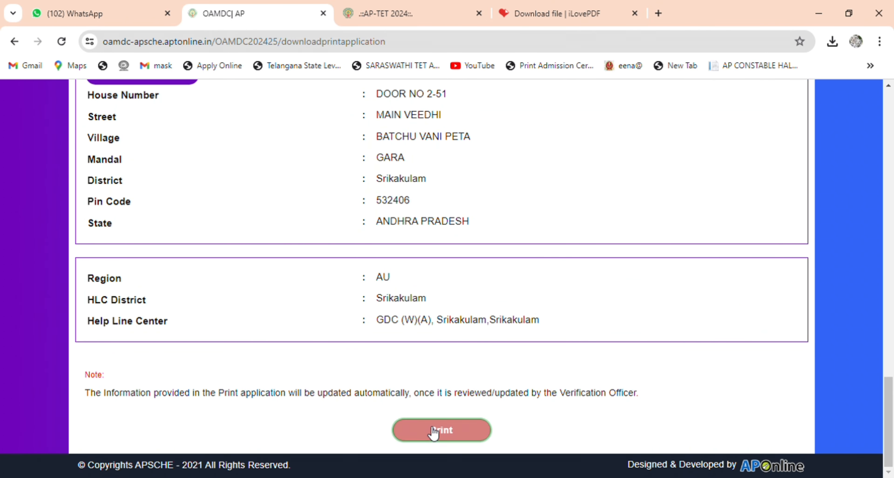